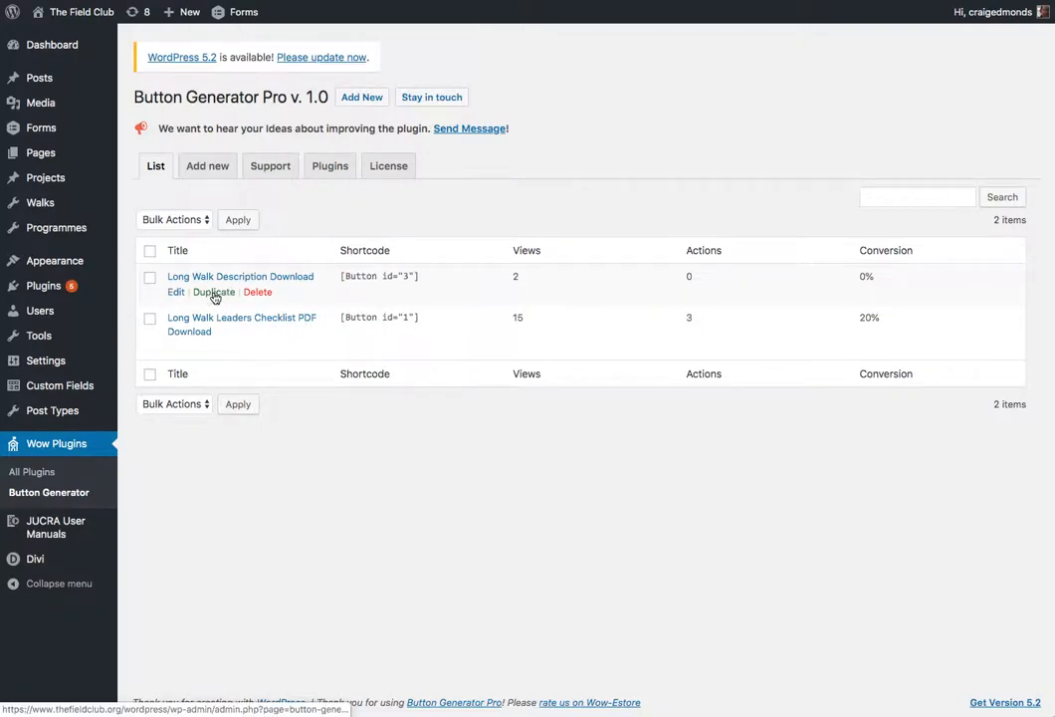
Duplicate the "Long Walk Description Download" button and name the copy "My Test Button"
click(214, 293)
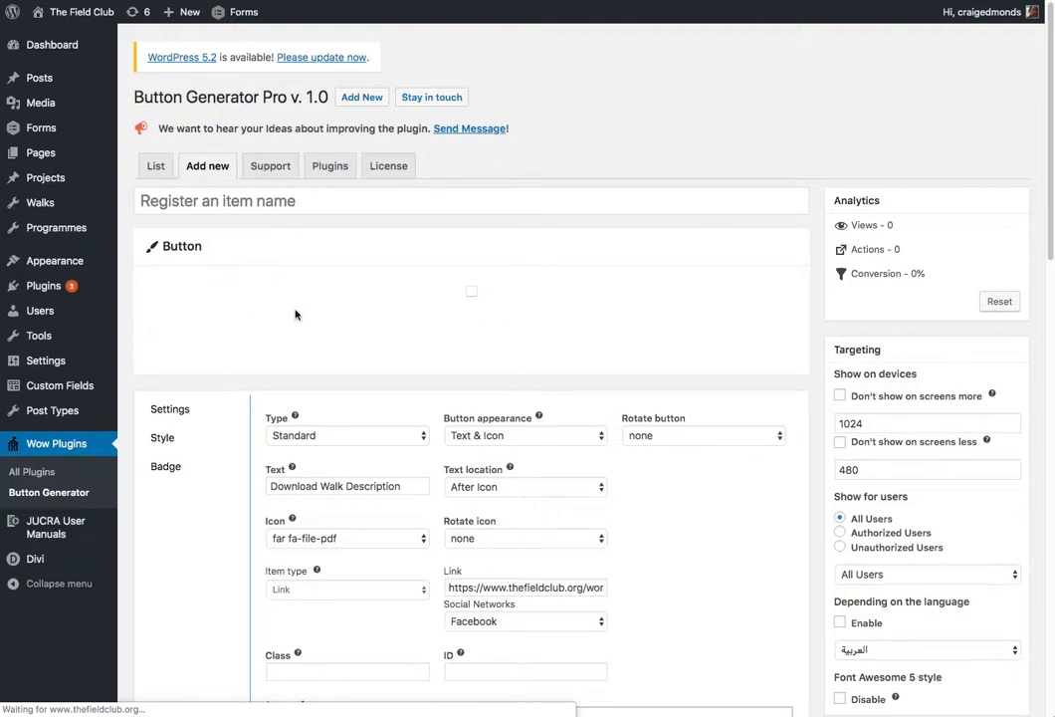
click(260, 201)
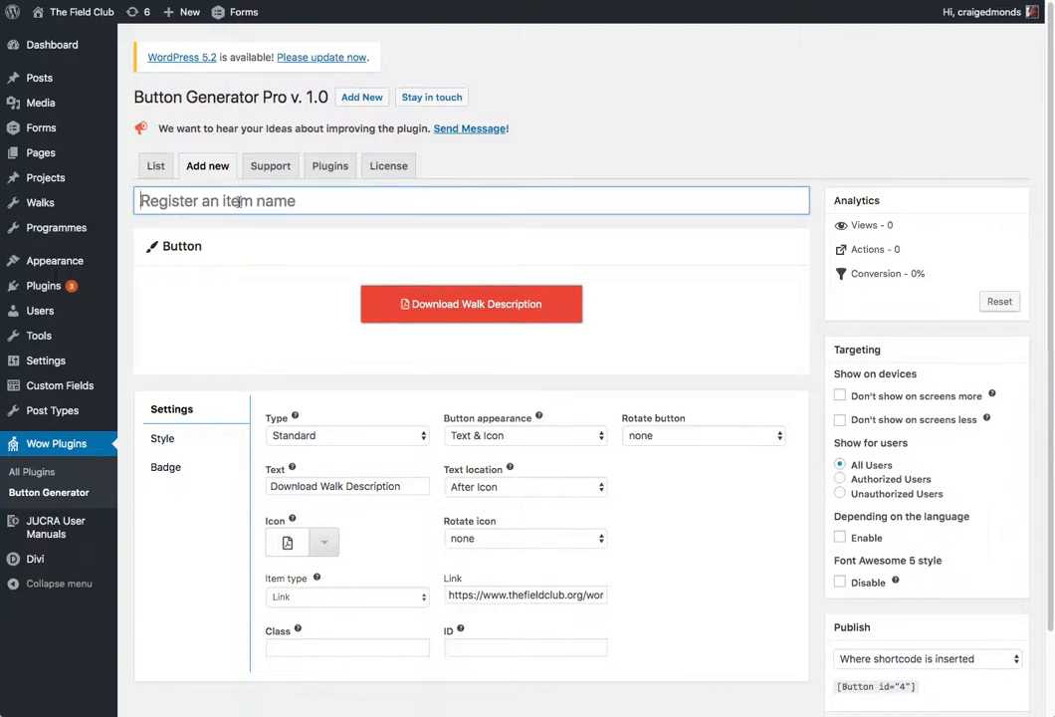
text(My T)
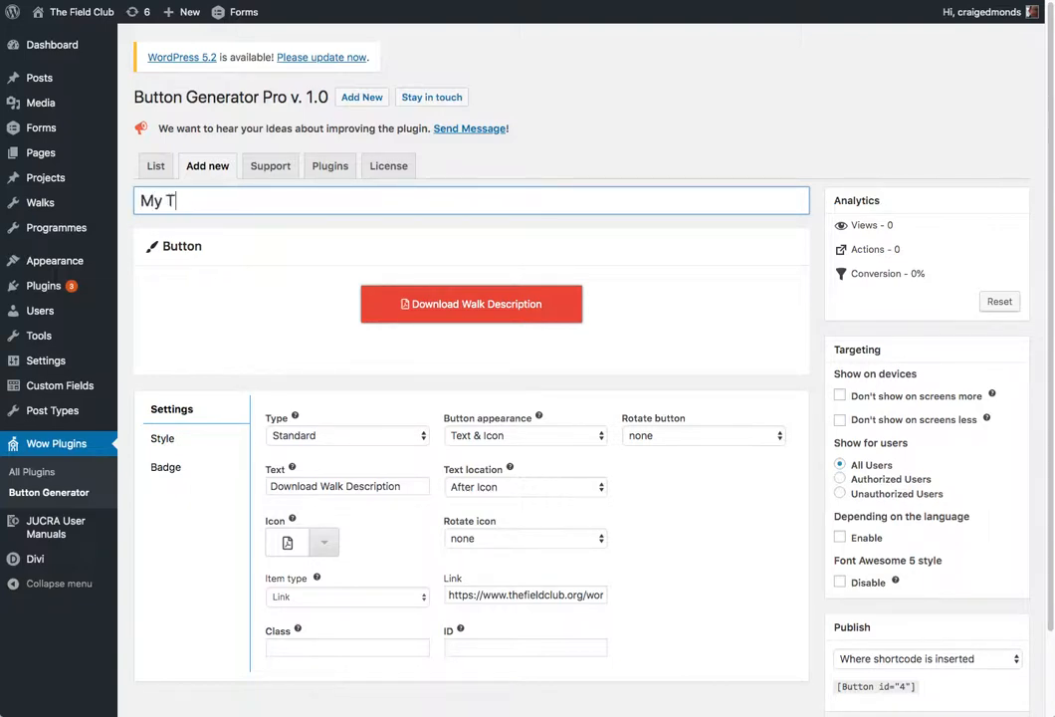
text(est Button)
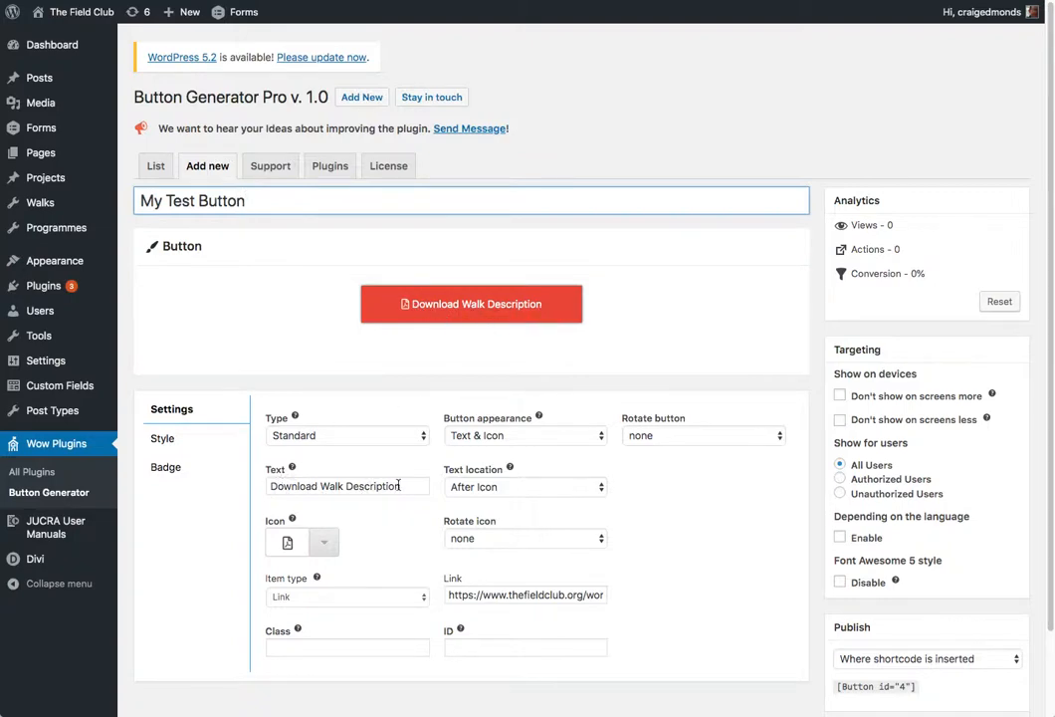
Replace the button's display text with "My Test button Nice!"
drag(405, 486, 268, 479)
text(My )
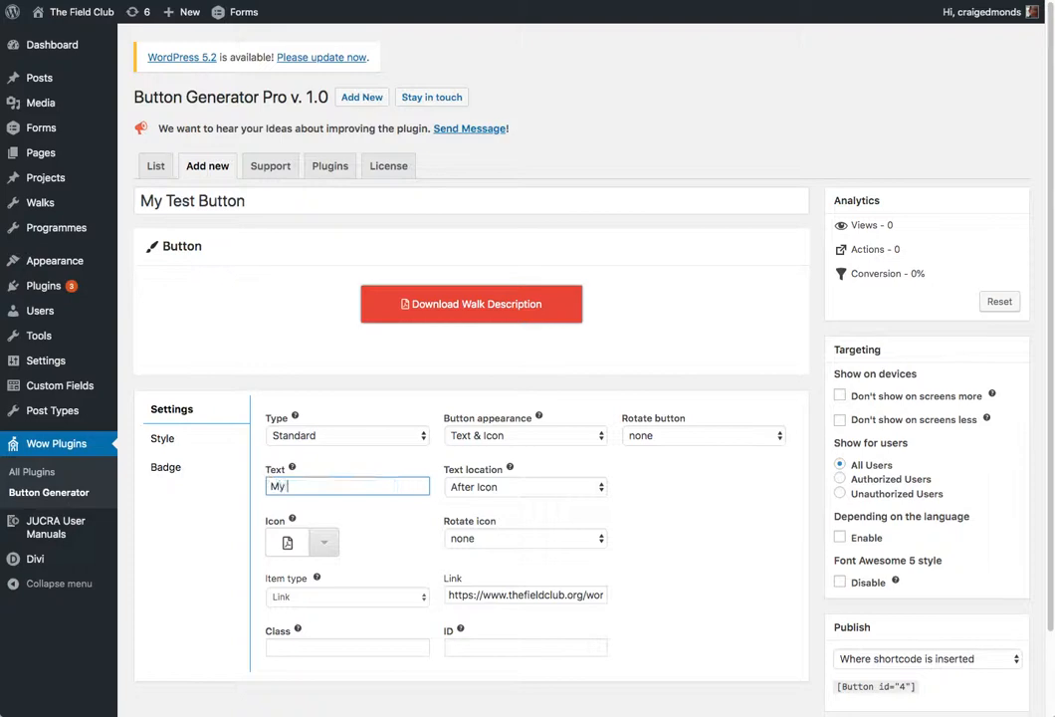
text(Test button Nice!)
scroll(730, 564, down, 1)
click(710, 548)
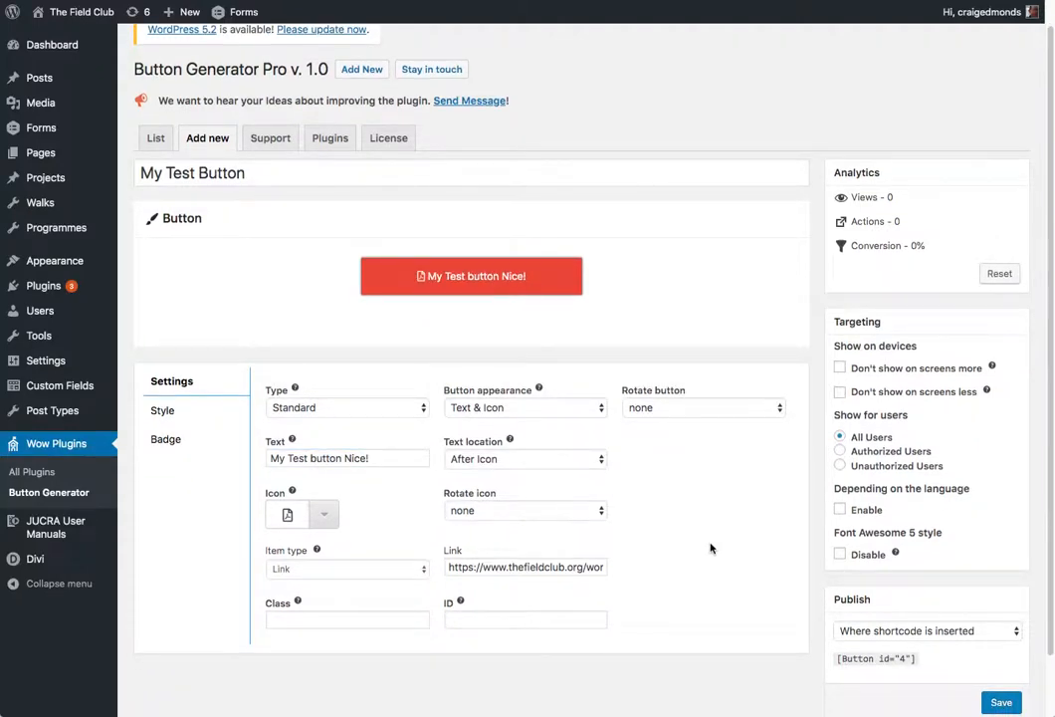
click(472, 567)
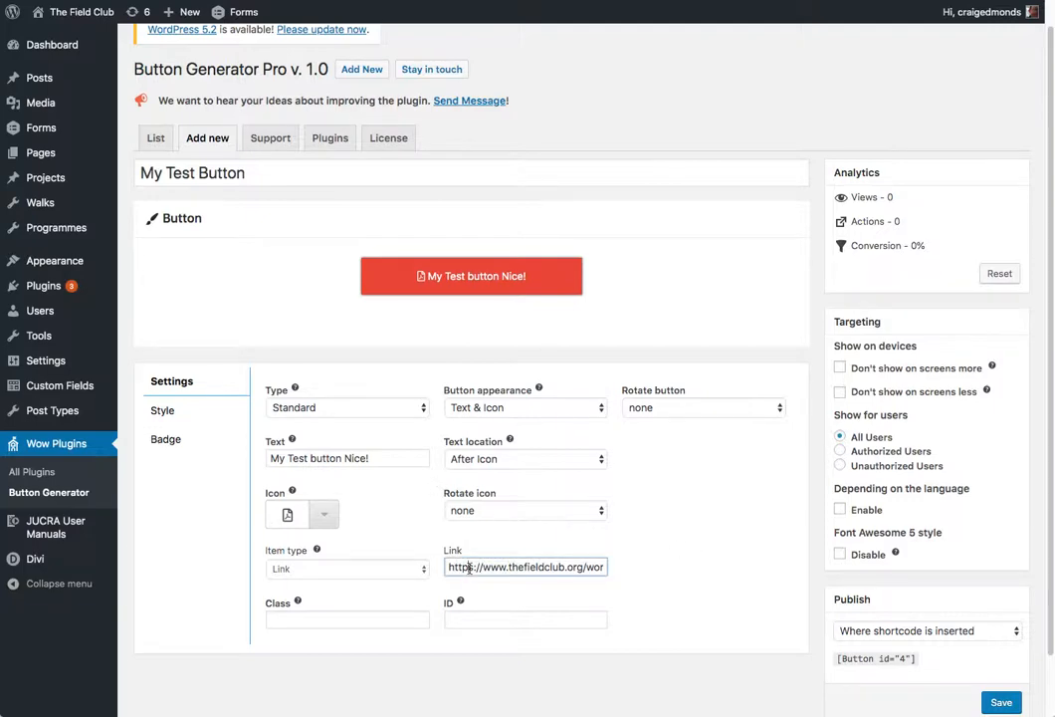
text(s)
Copy the new button's shortcode [Button id="4"] and save the button
scroll(727, 535, down, 1)
scroll(726, 534, down, 1)
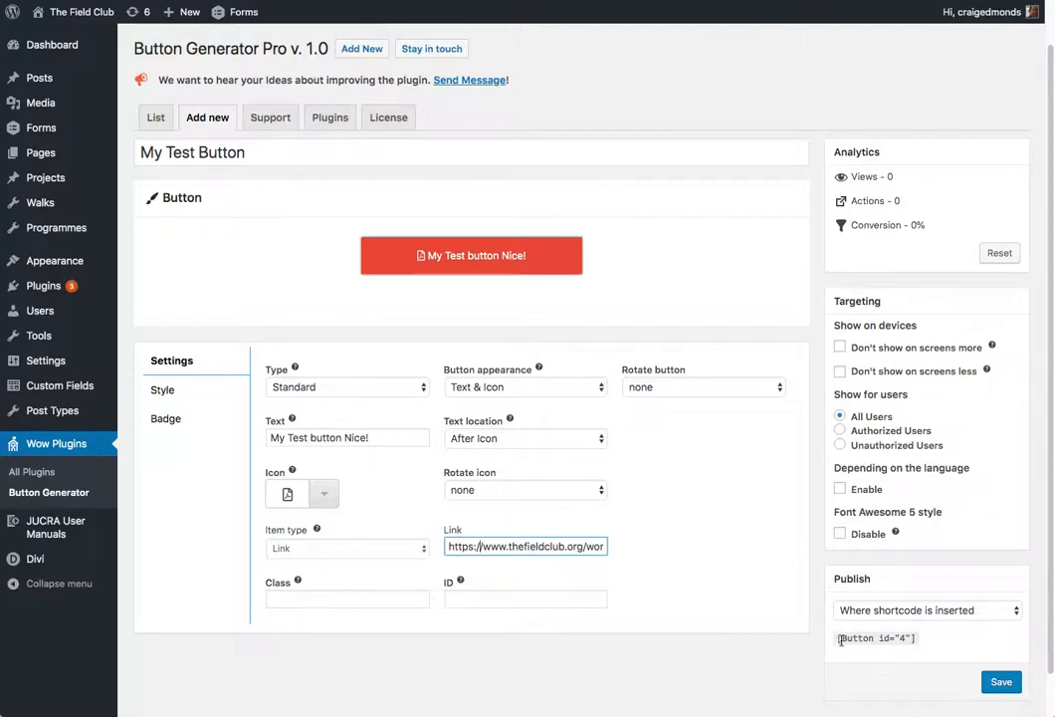
drag(837, 639, 914, 641)
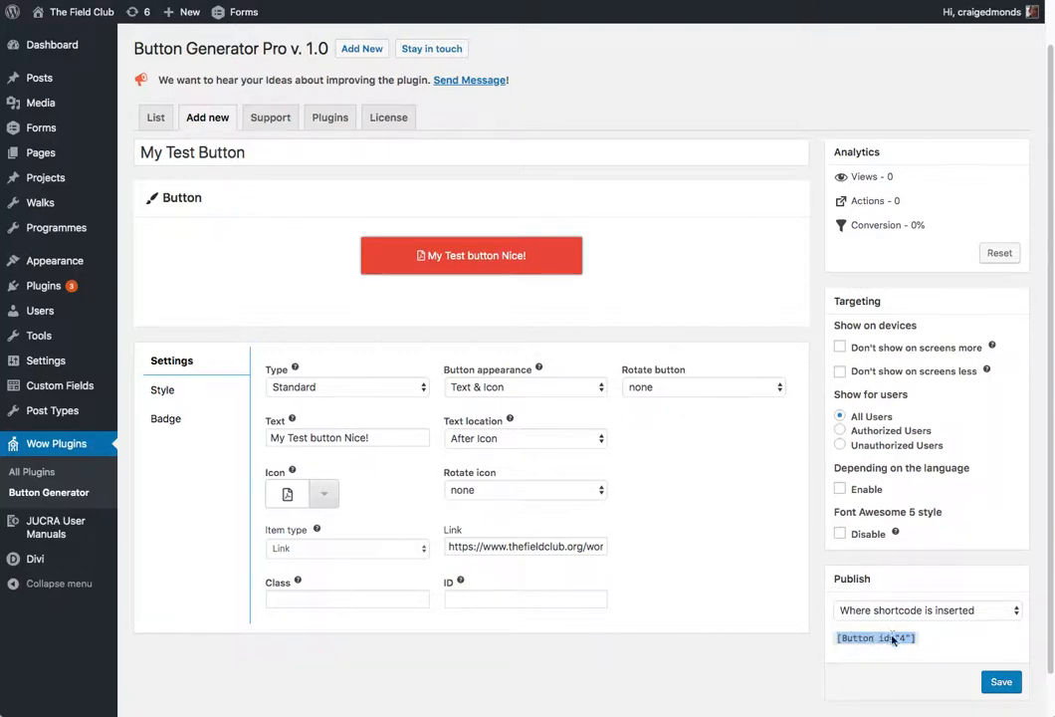
right_click(903, 638)
click(918, 665)
click(998, 682)
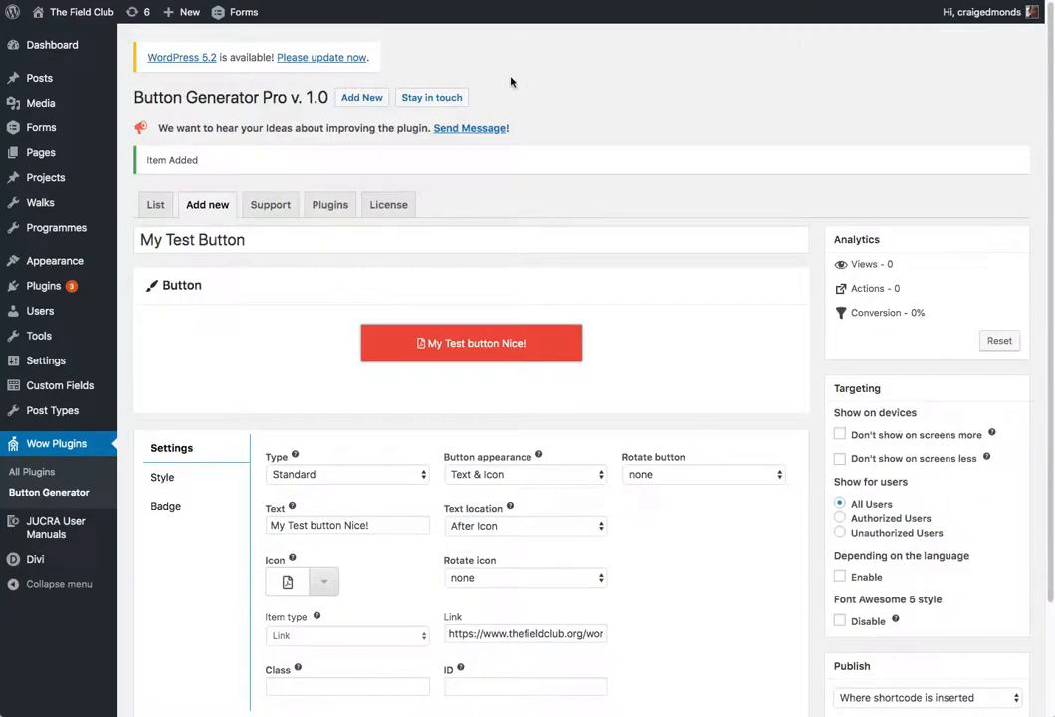
Open the list of all pages in a new browser tab and switch to that tab
mouse_move(58, 45)
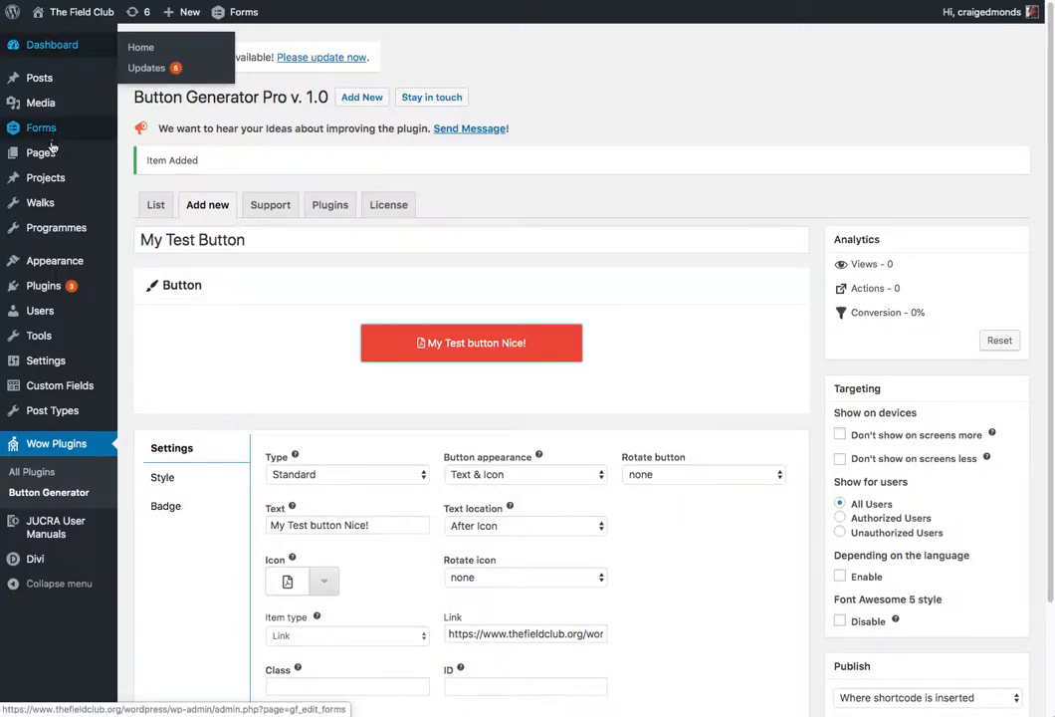
mouse_move(45, 152)
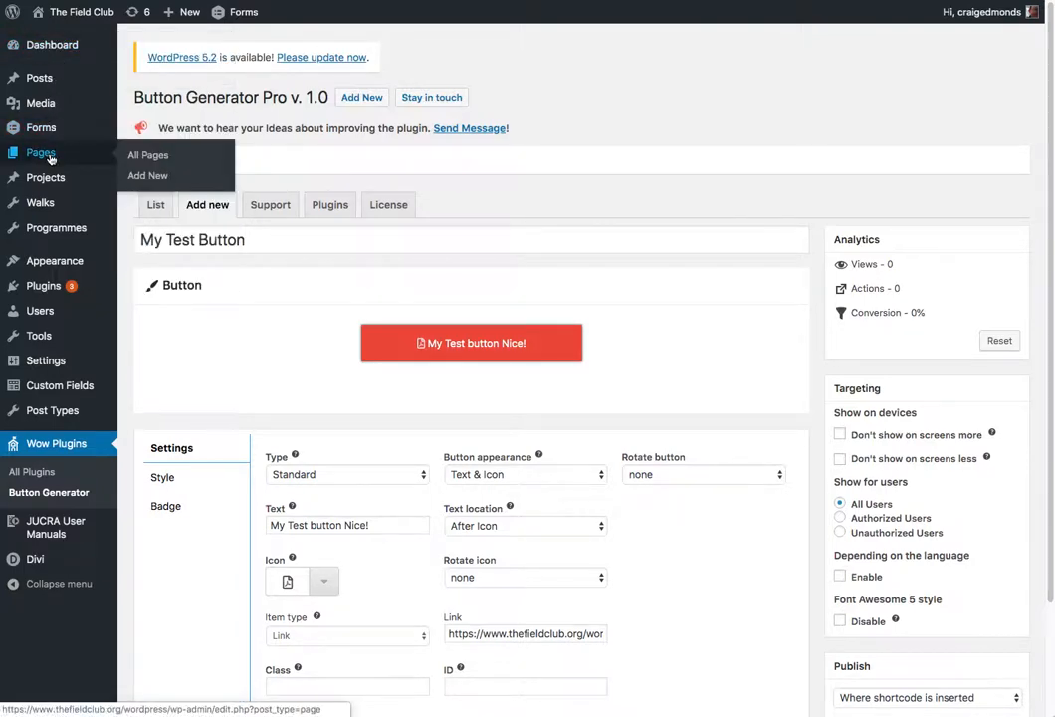
right_click(150, 155)
click(175, 160)
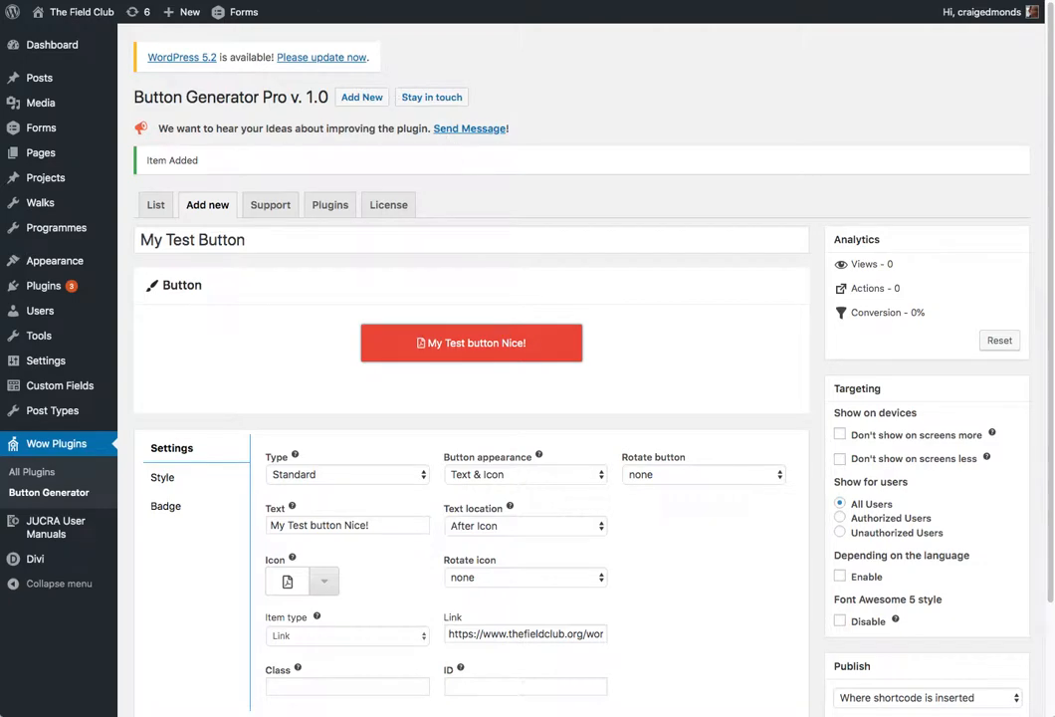
key(ctrl+Tab)
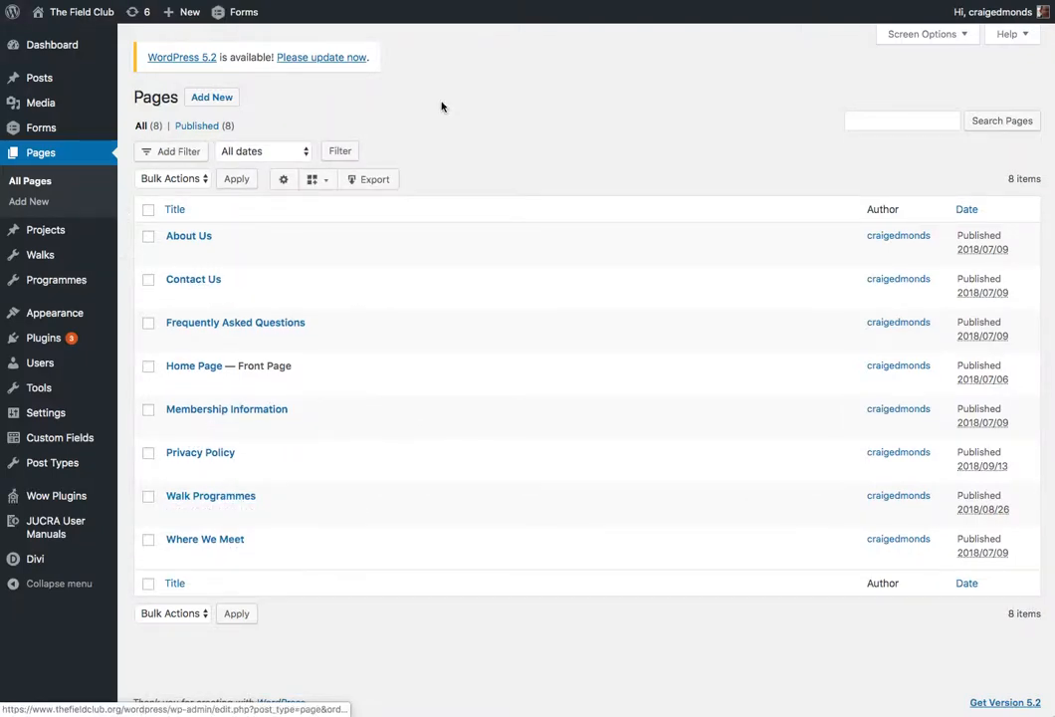
Go to the list of all posts and open "News Flash (Walk Grading Autumn 2019)" for editing
mouse_move(66, 78)
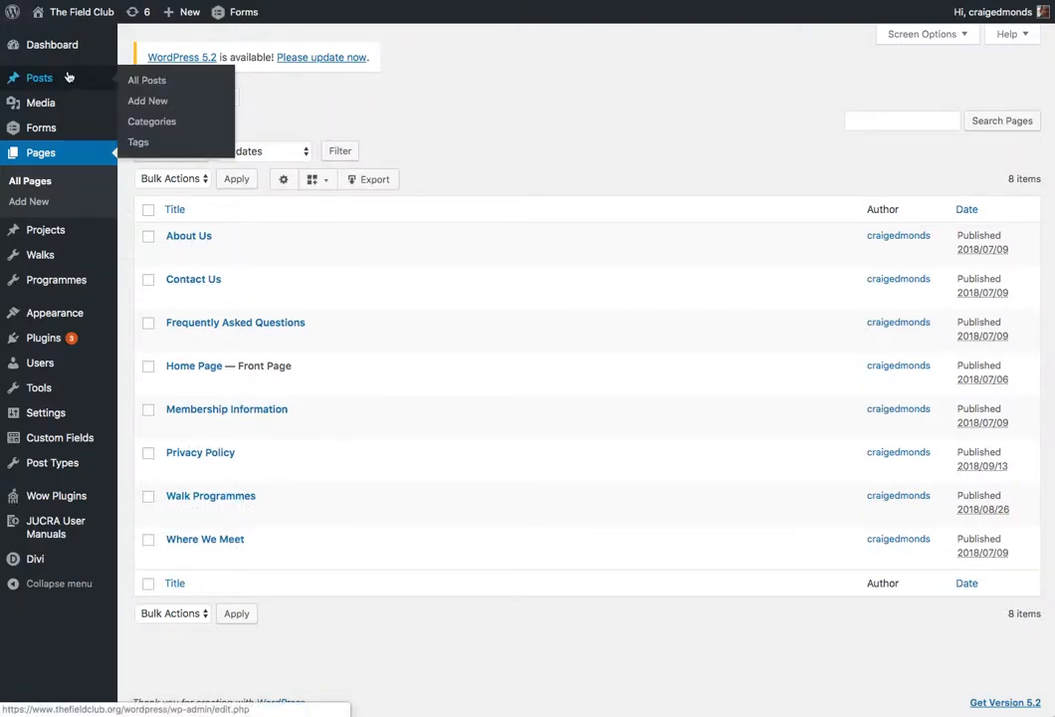
click(140, 83)
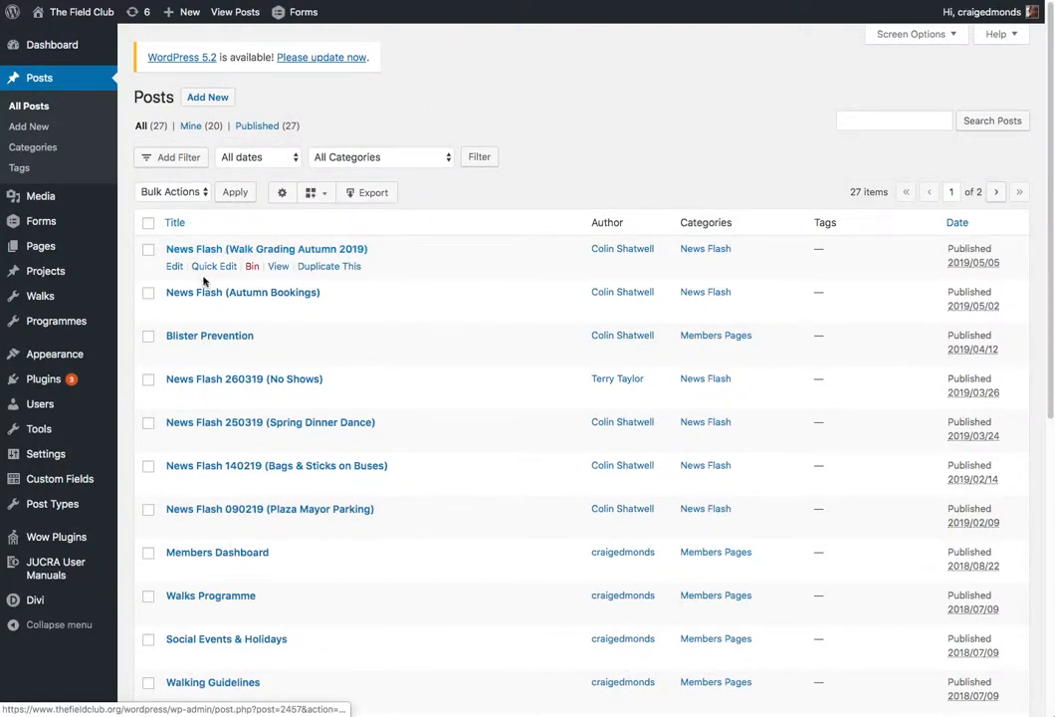
click(175, 267)
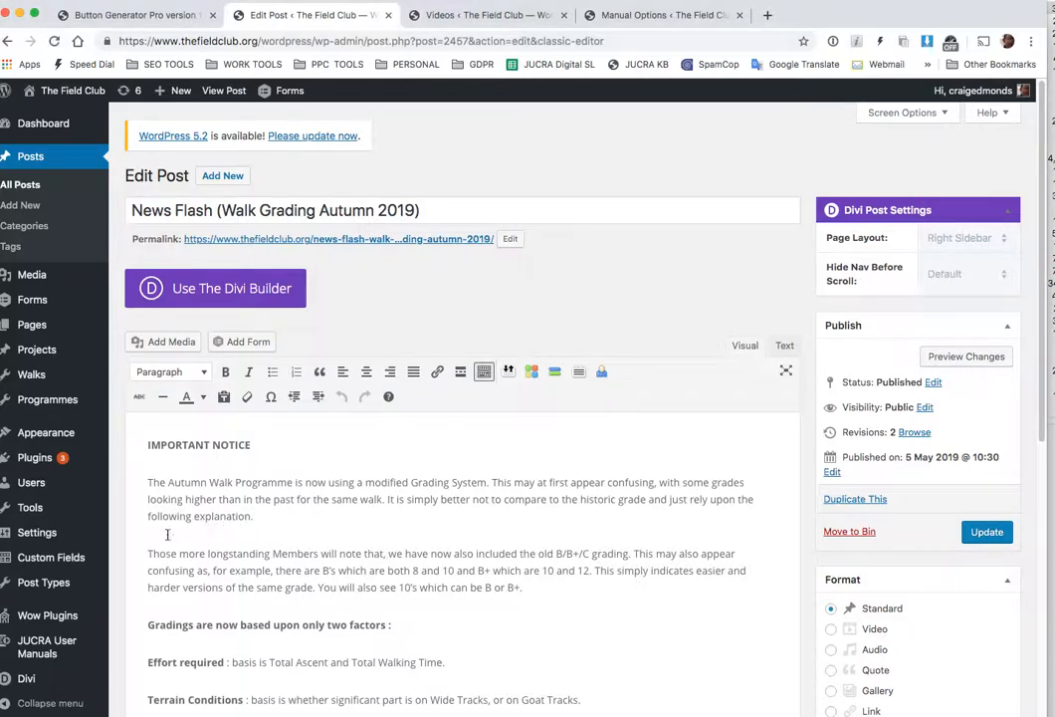
Paste the shortcode [Button id="4"] below the paragraph ending "following explanation.", with an empty line above it
click(257, 516)
key(Return)
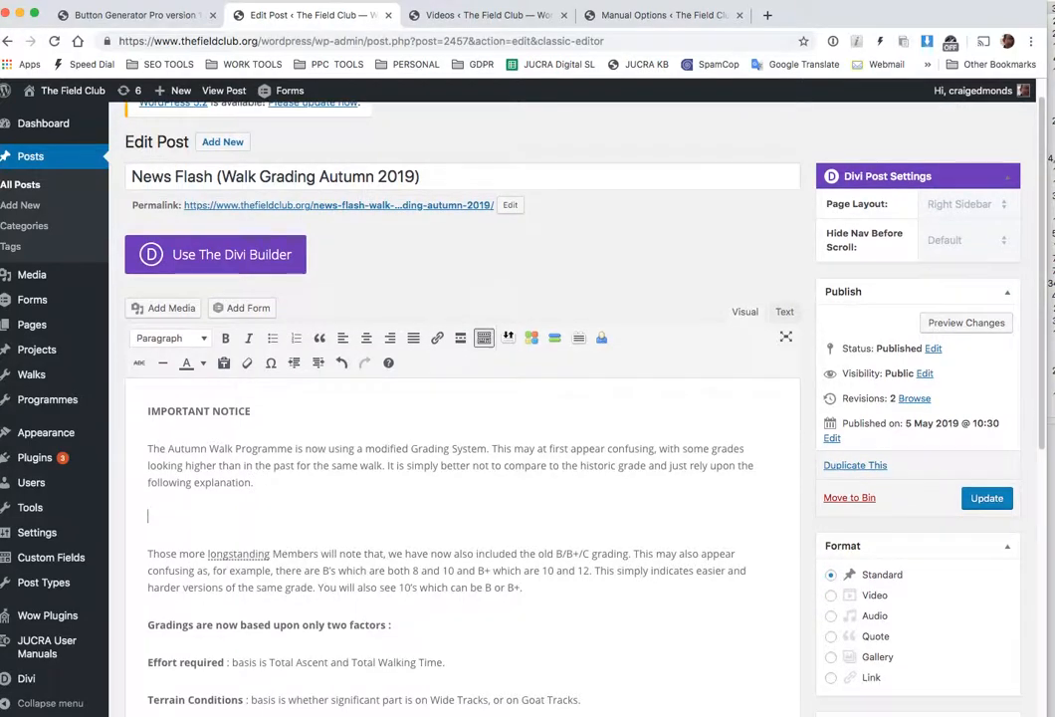
right_click(245, 521)
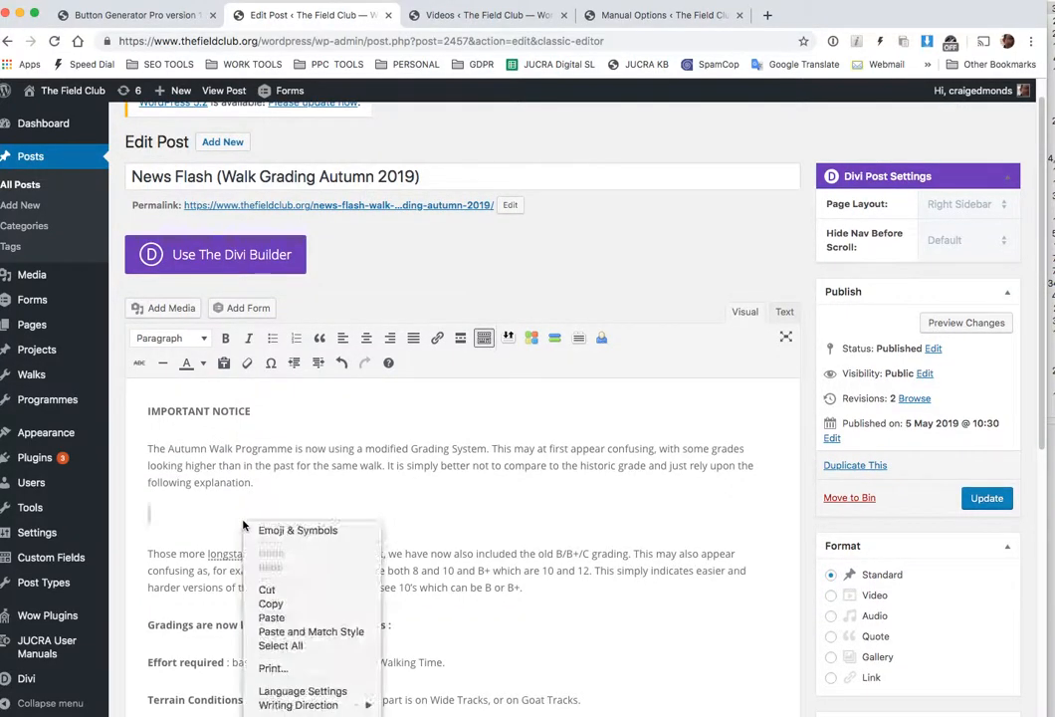
click(275, 618)
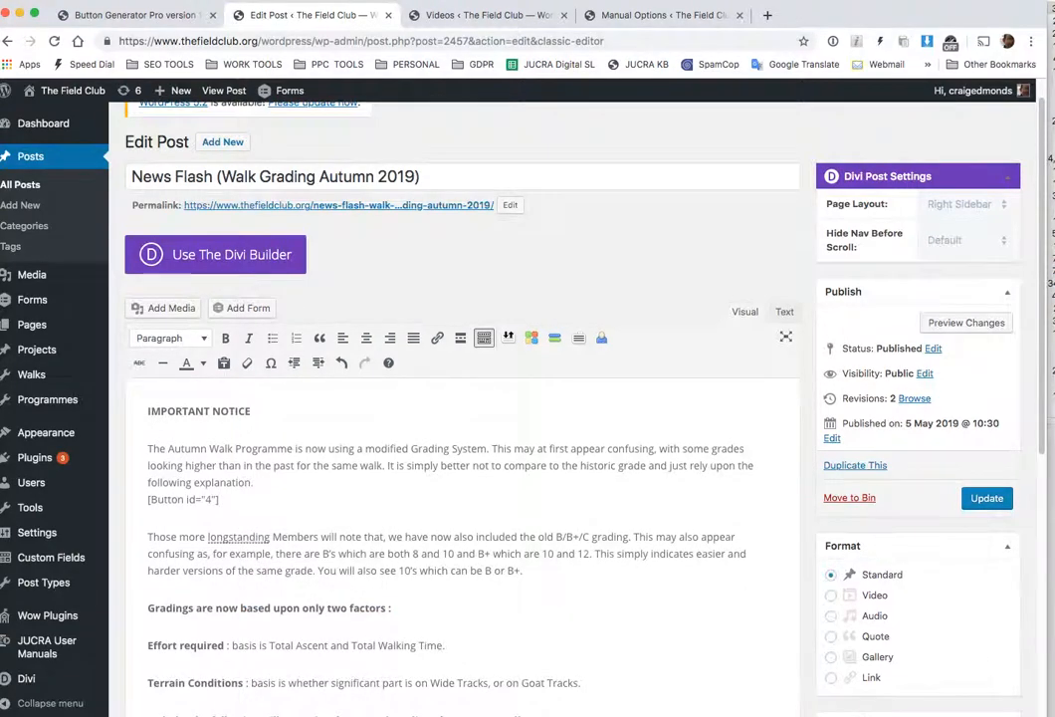
click(151, 500)
key(Return)
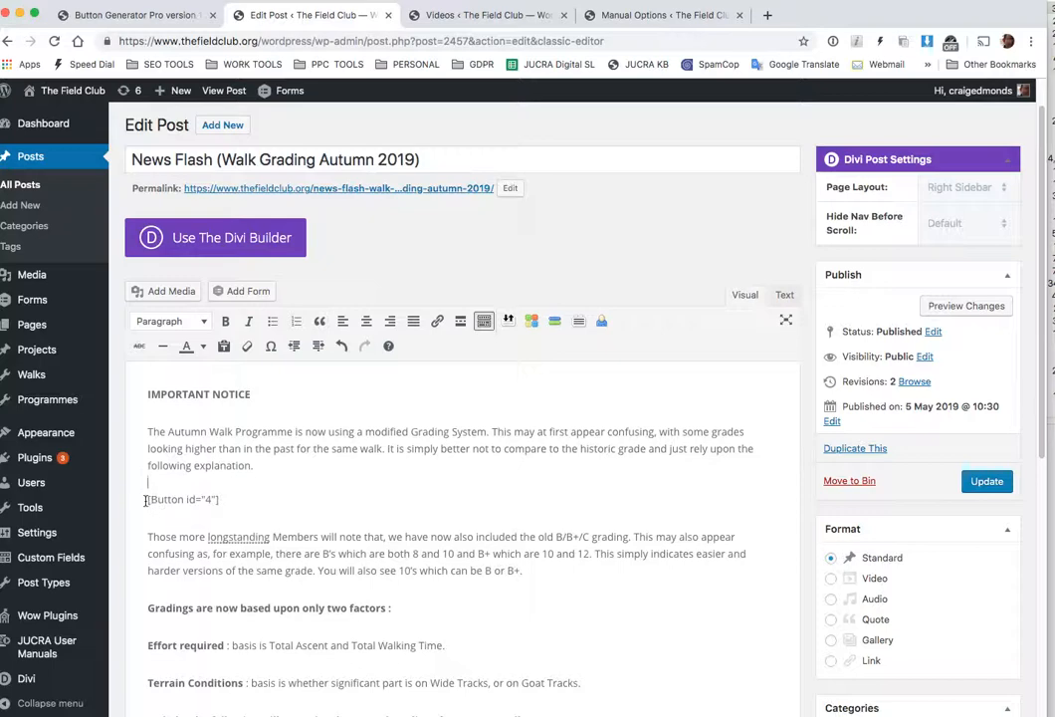
drag(148, 499, 220, 499)
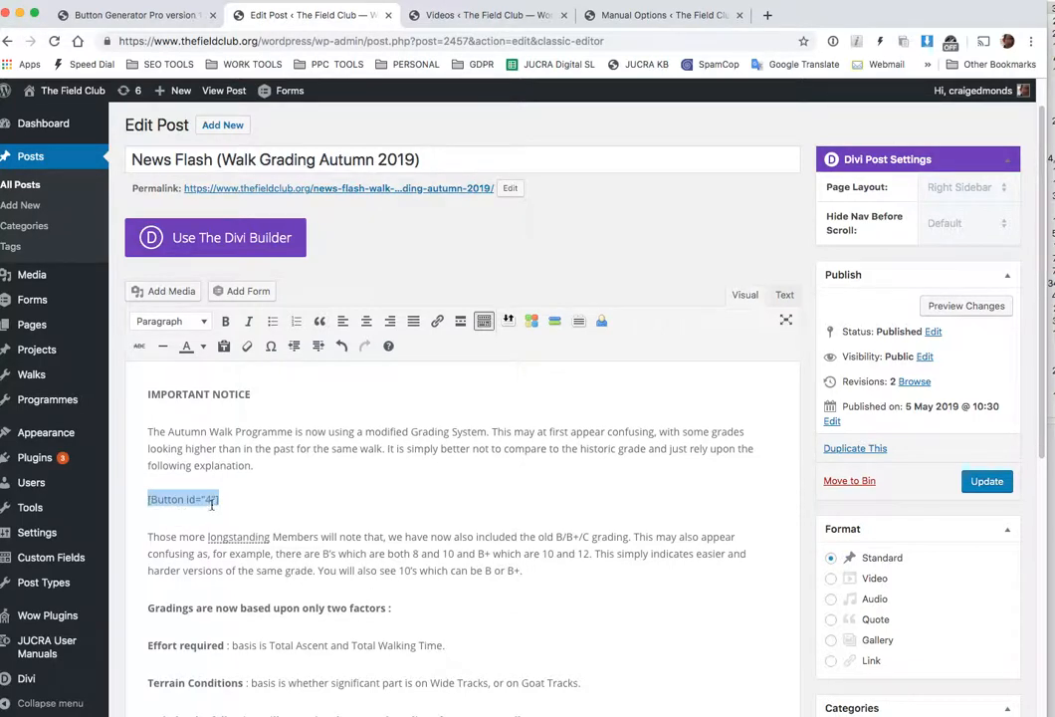
mouse_move(57, 617)
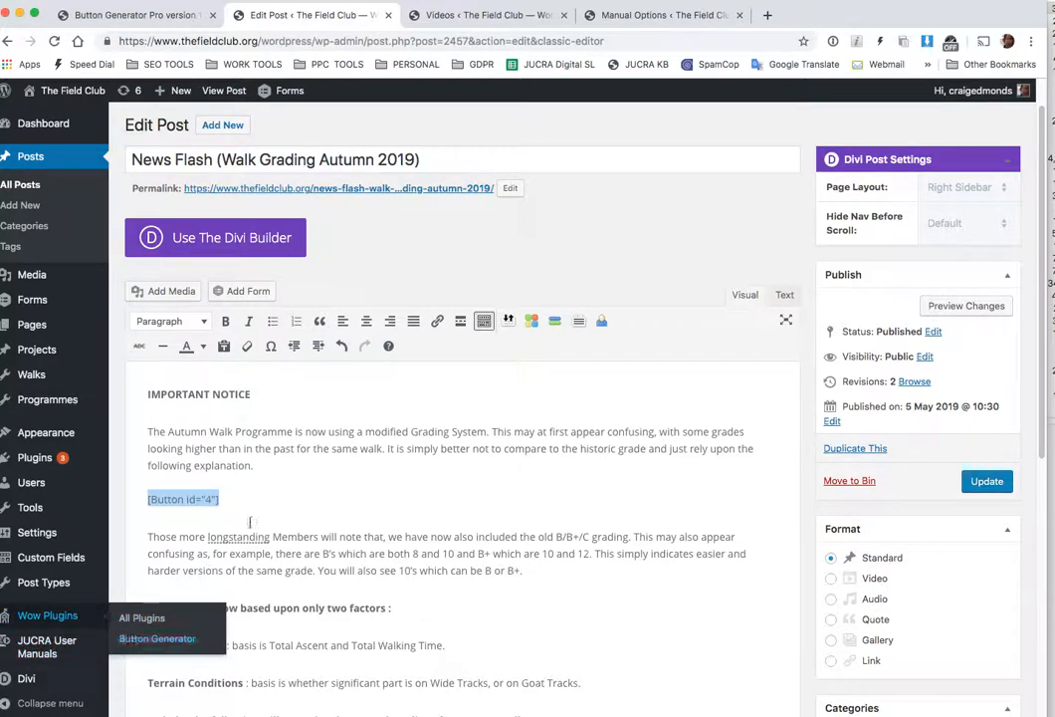
click(225, 495)
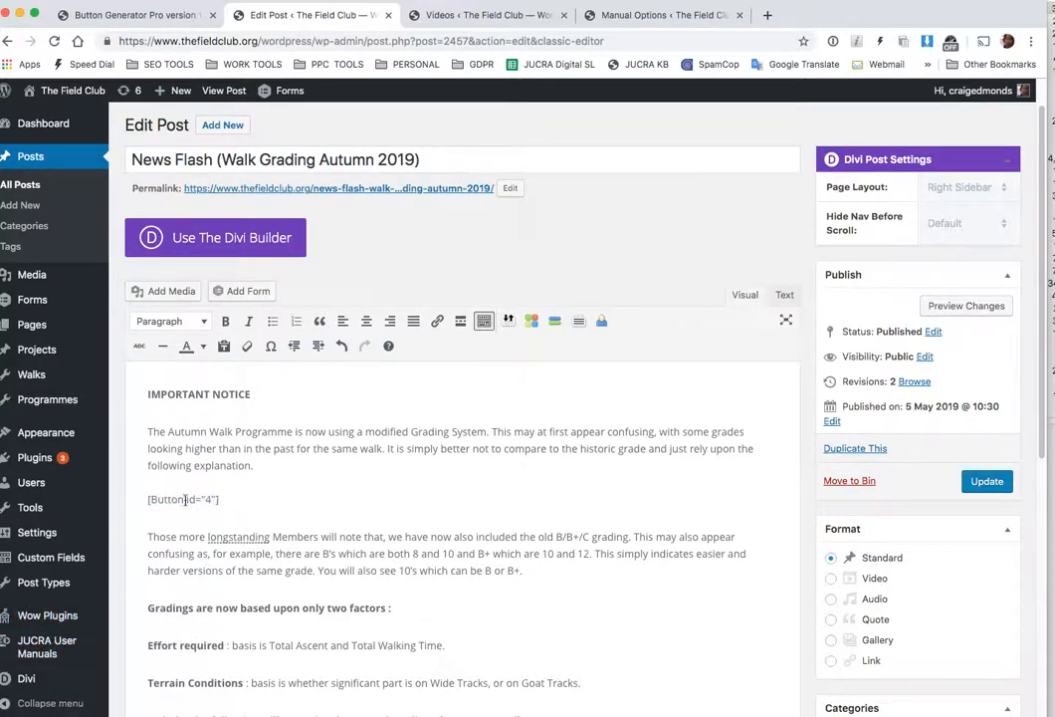
mouse_move(52, 625)
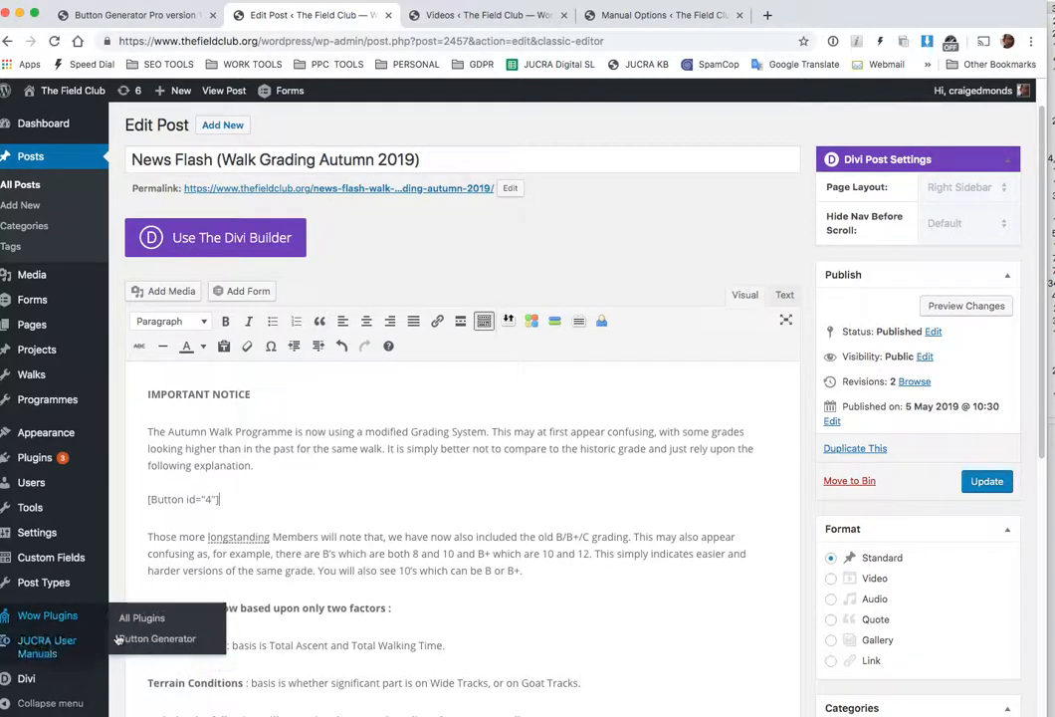
click(429, 481)
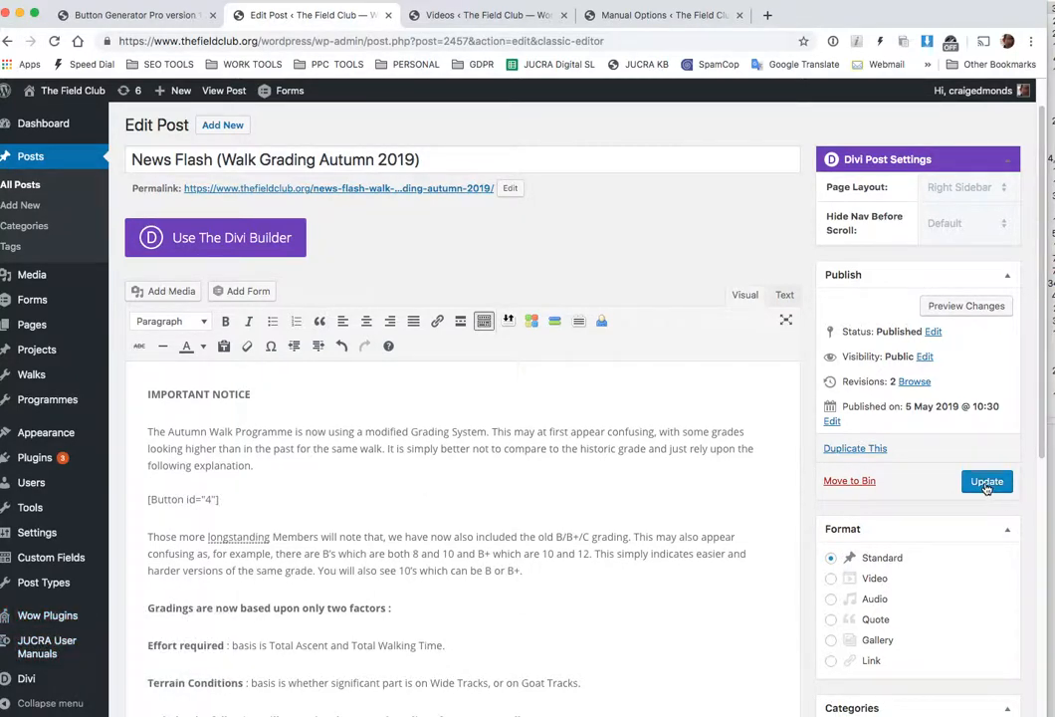
Update the post and view the published page to check the button below the first paragraph
click(985, 482)
click(988, 484)
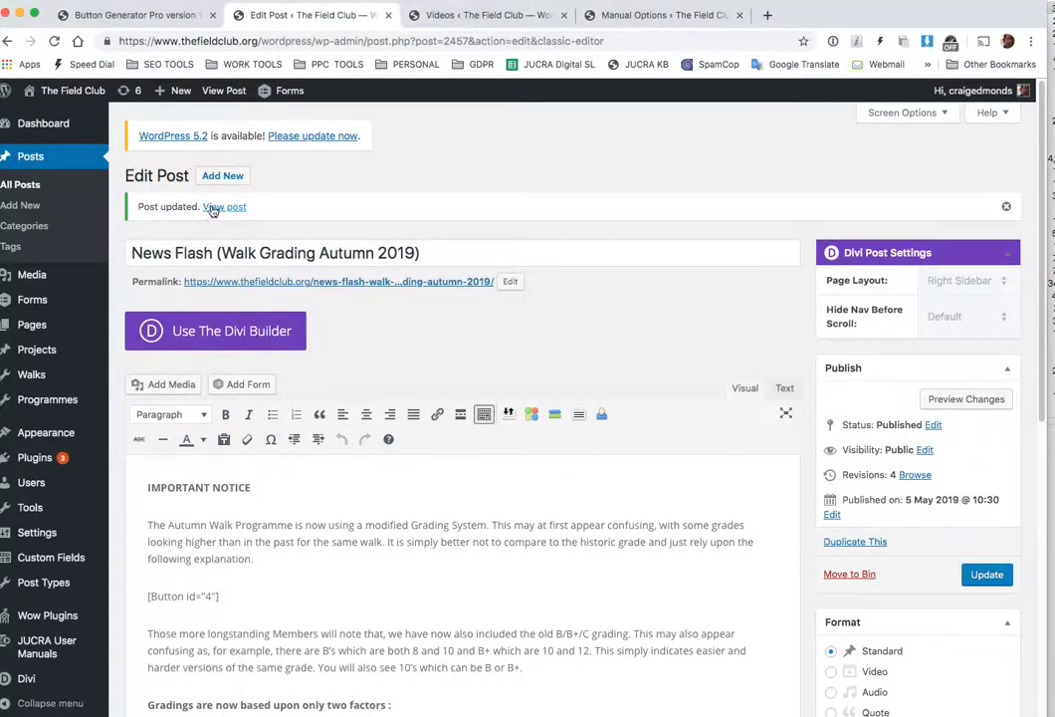
click(212, 208)
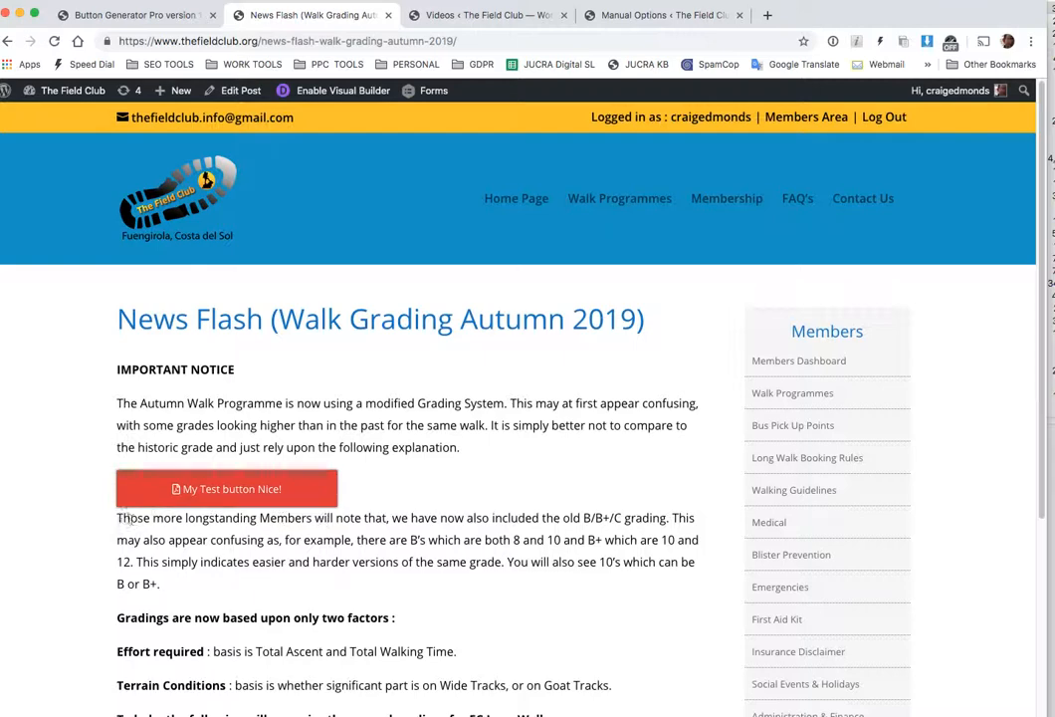
drag(117, 515, 283, 537)
click(283, 537)
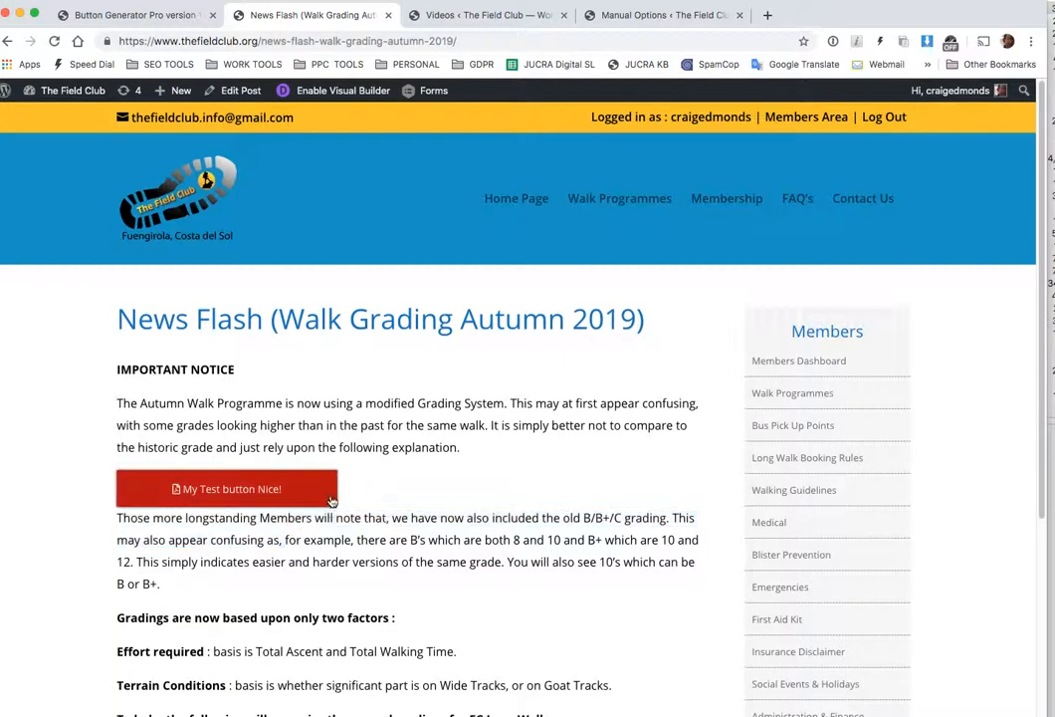